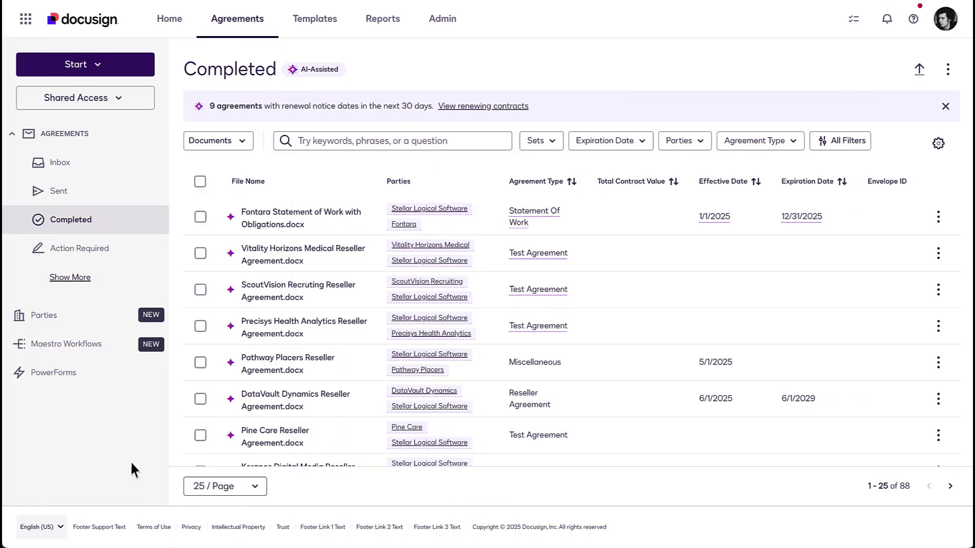
Go to Manage Agreement Types from the kebab menu to list agreement categories
left_click(956, 77)
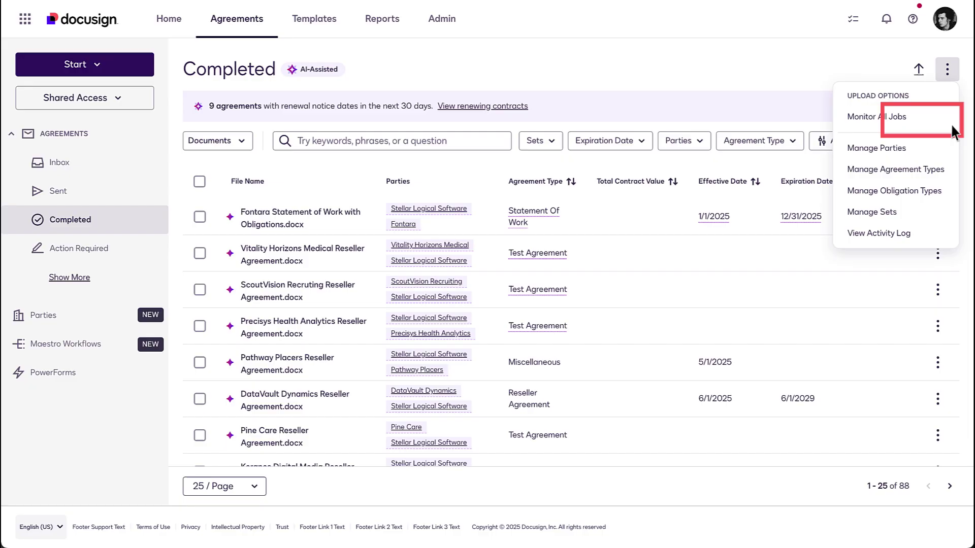
left_click(945, 171)
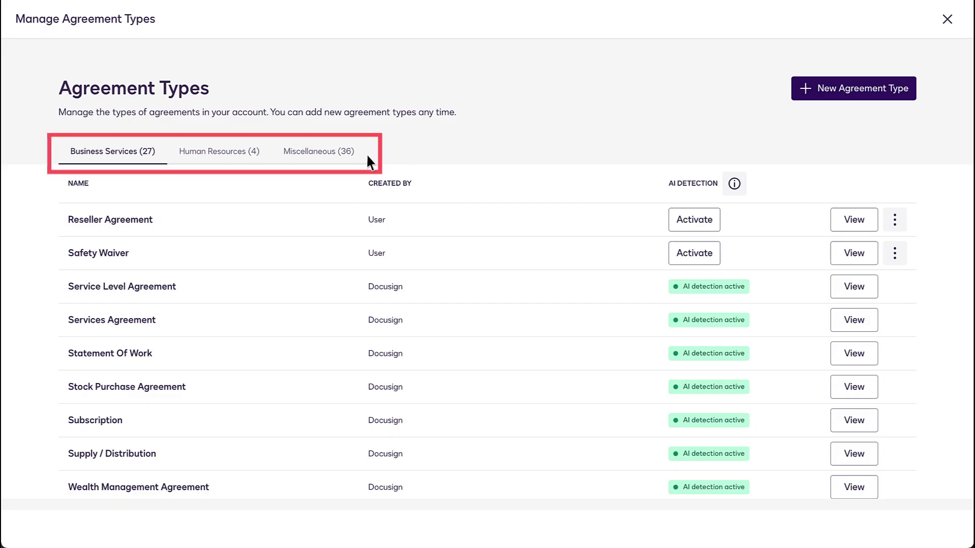
Create field 'Reseller Representative Name' on Reseller Agreement as Text type in the General category
left_click(871, 220)
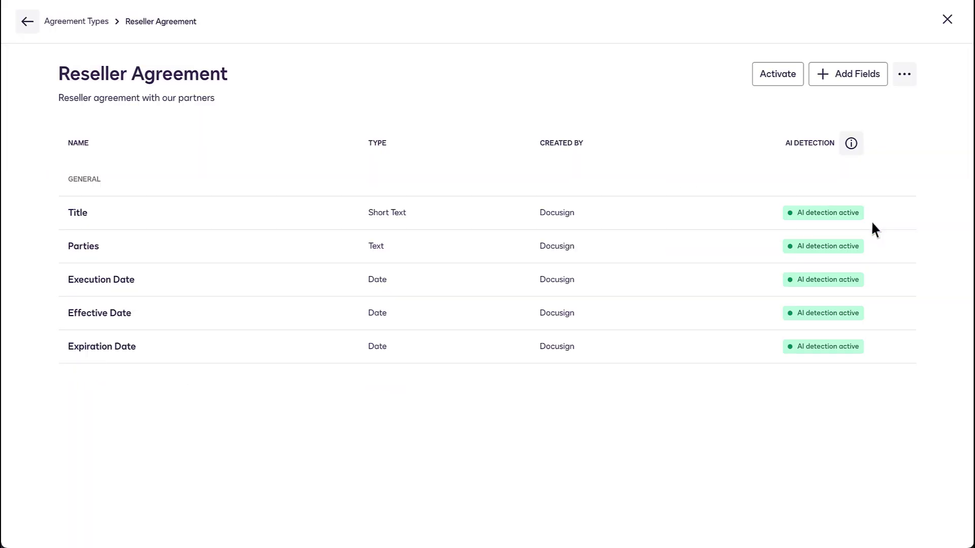
left_click(882, 77)
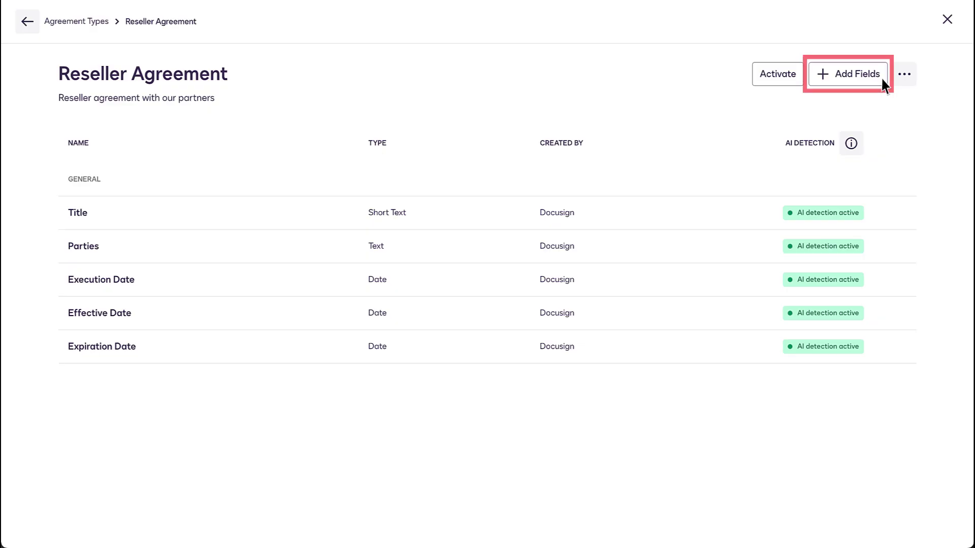
type("Rese")
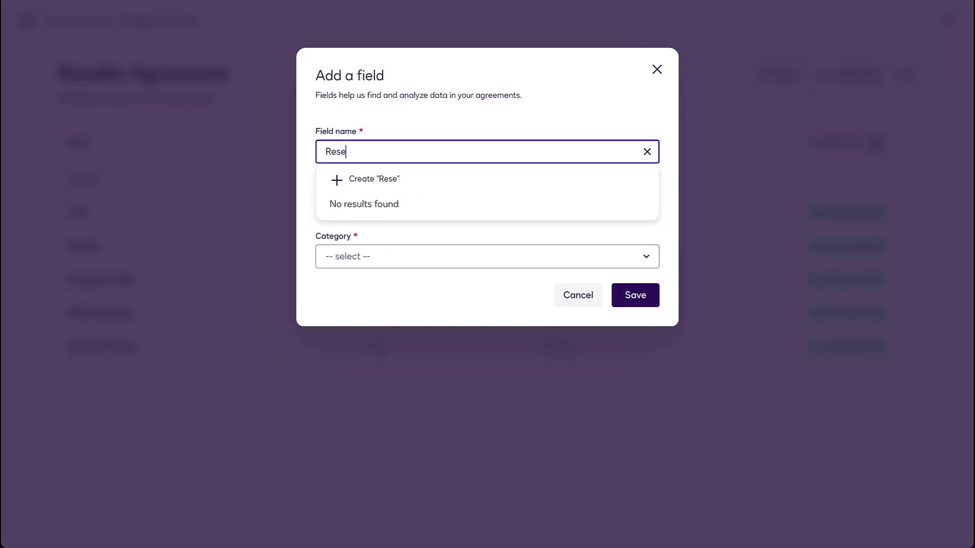
type("ller Represe")
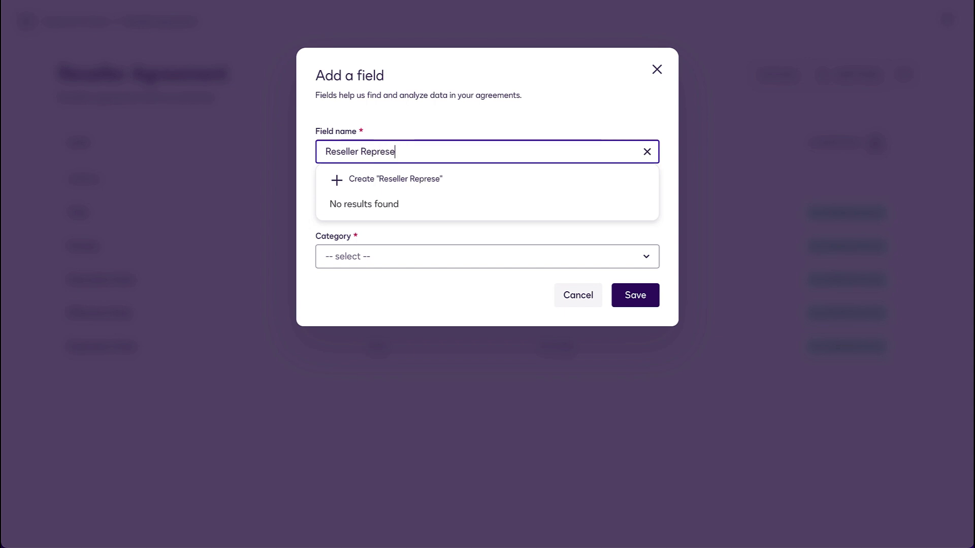
type("ntative Nam")
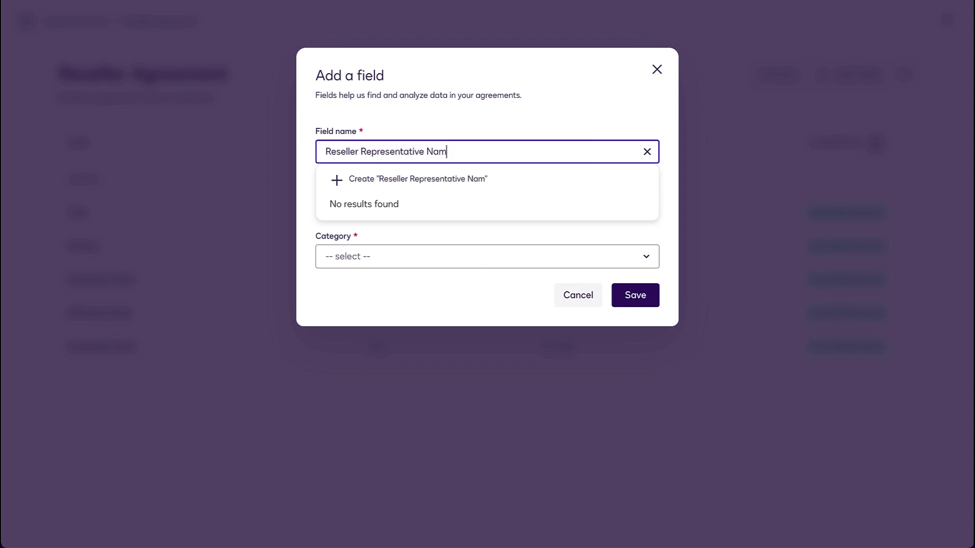
type("e")
left_click(501, 177)
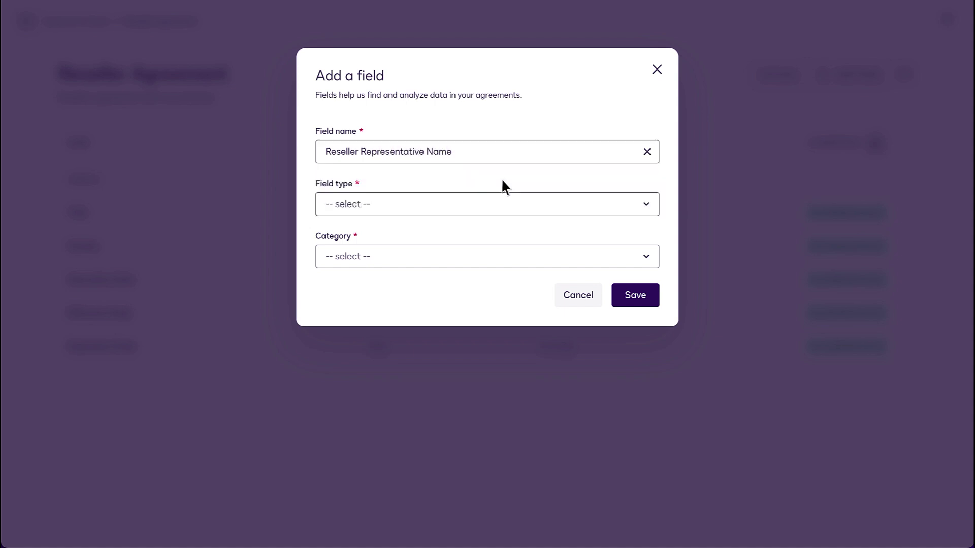
left_click(366, 206)
left_click(367, 258)
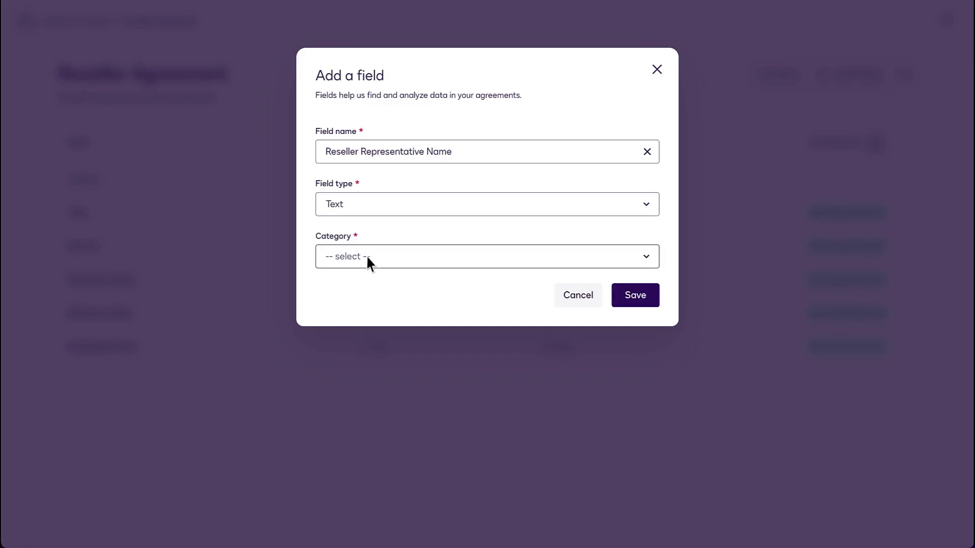
left_click(368, 285)
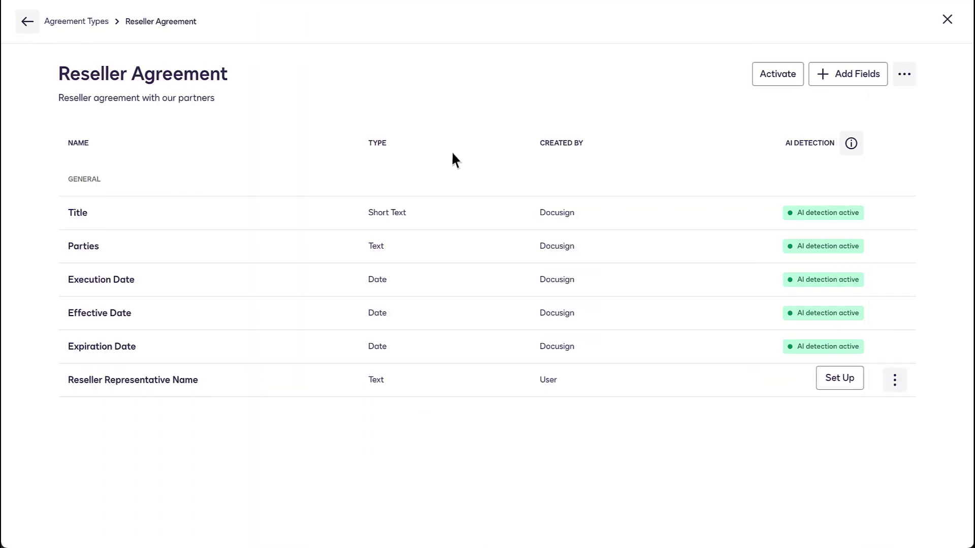
Begin AI setup for Reseller Representative Name, choosing to highlight examples directly in documents
left_click(859, 380)
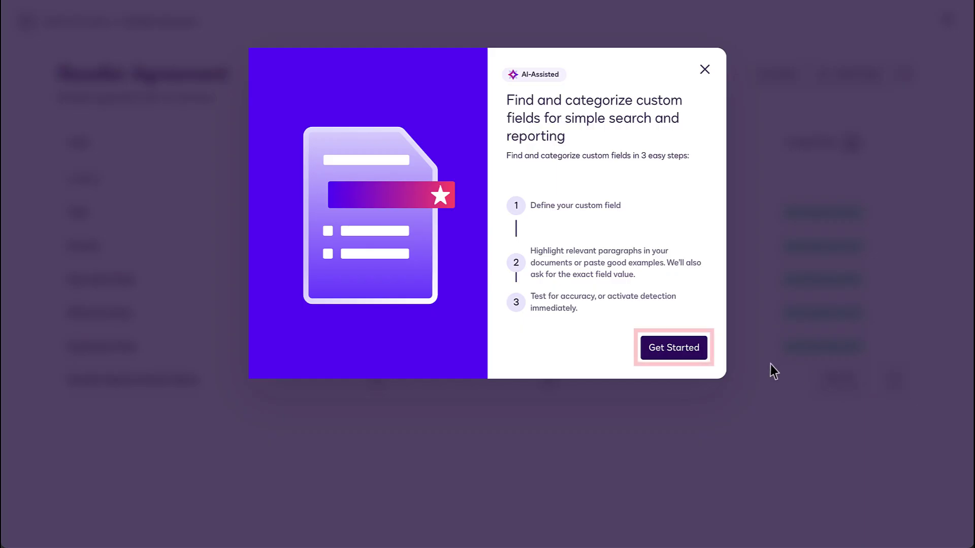
left_click(703, 354)
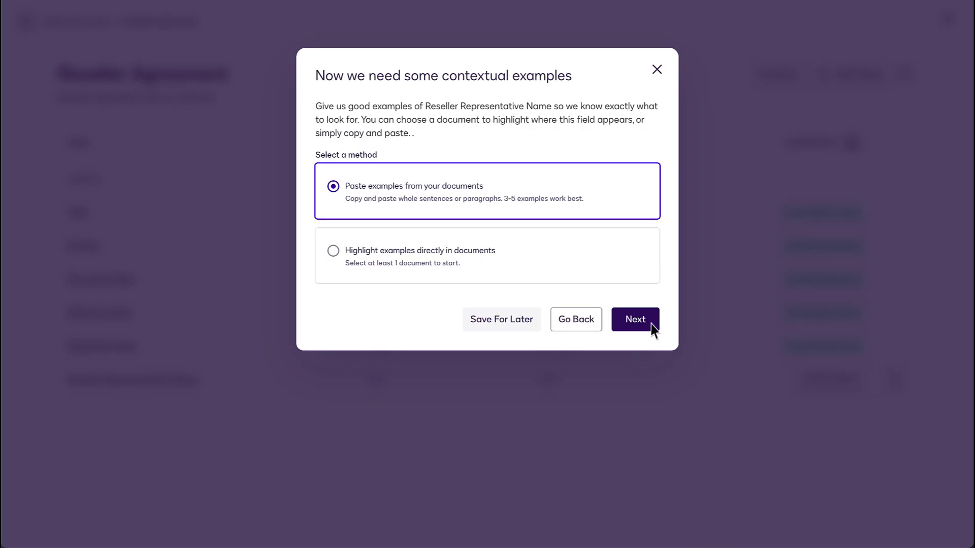
left_click(333, 251)
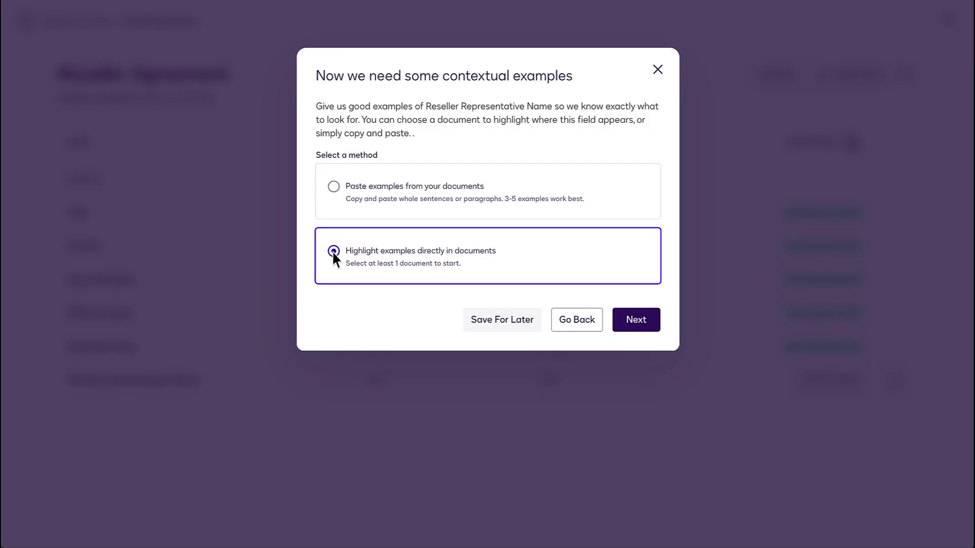
left_click(649, 325)
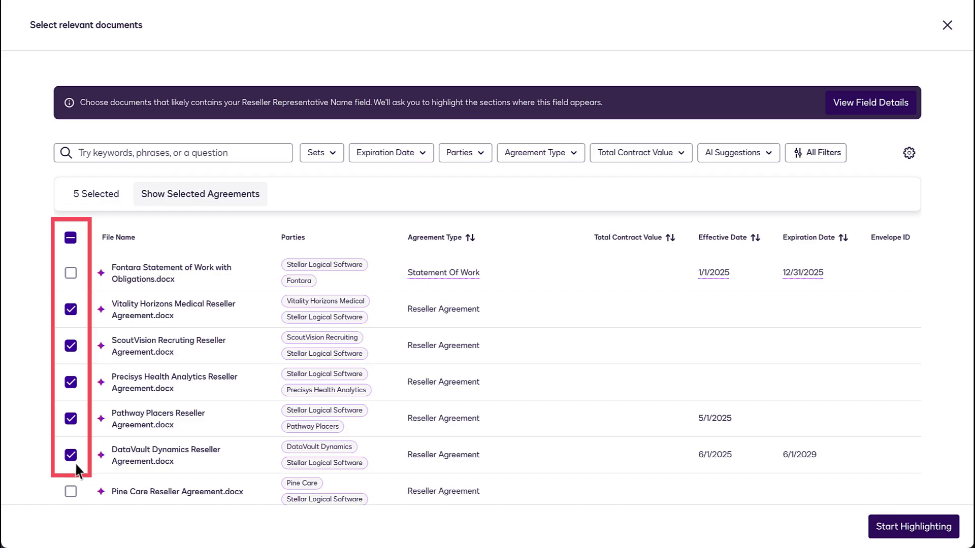
left_click(956, 531)
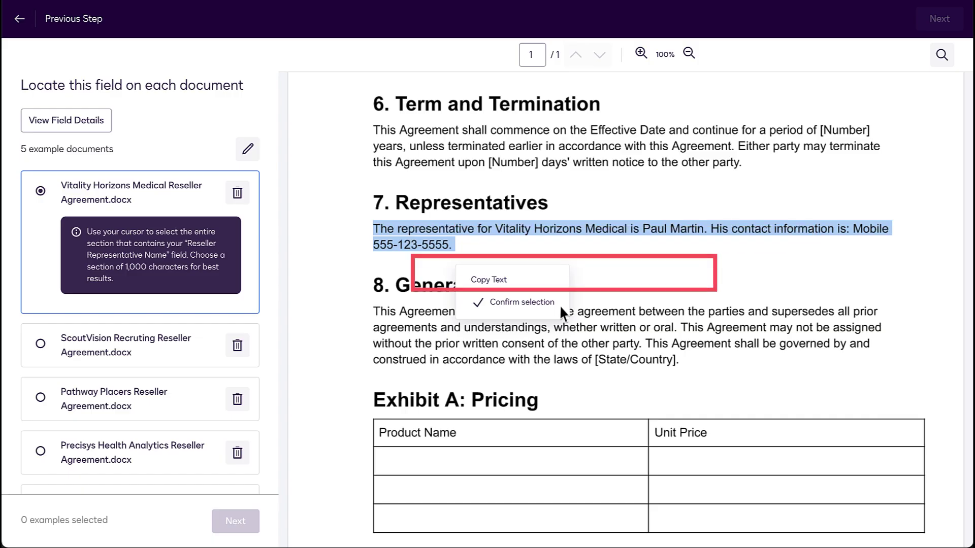
left_click(481, 300)
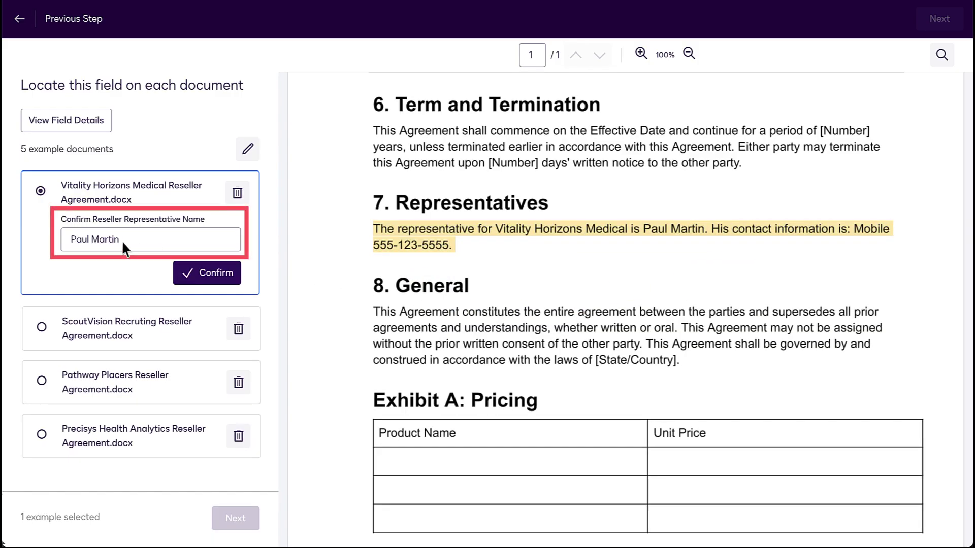
left_click(235, 282)
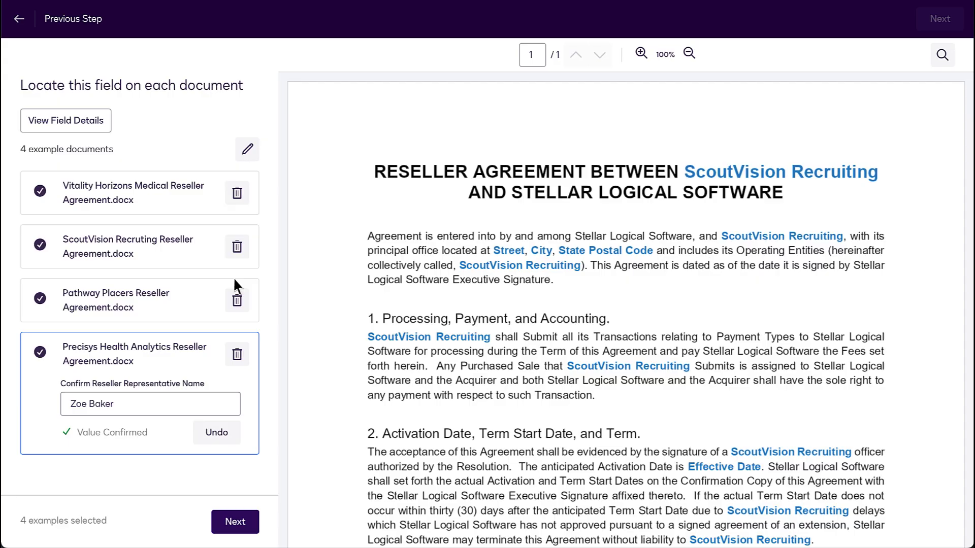
Review and save the highlighted Reseller Representative Name examples
left_click(252, 528)
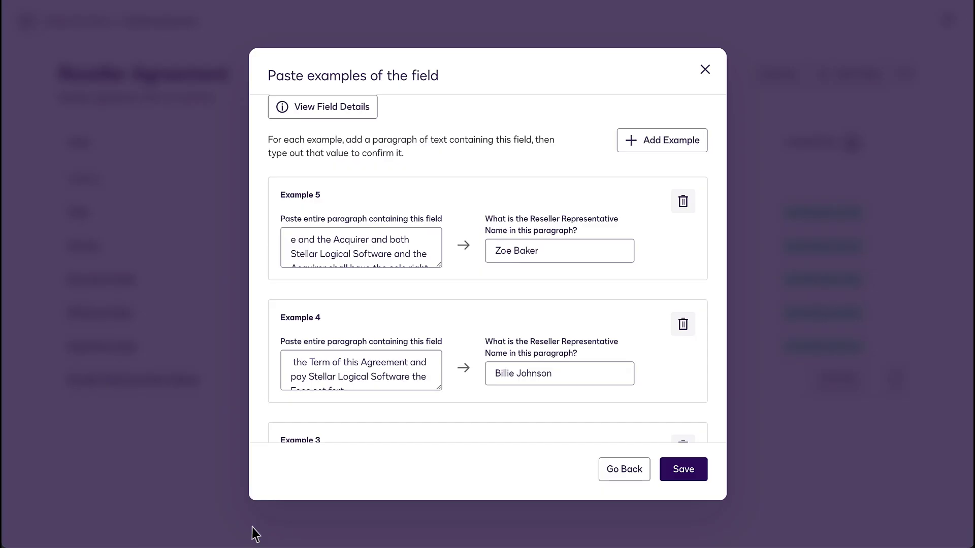
left_click(699, 476)
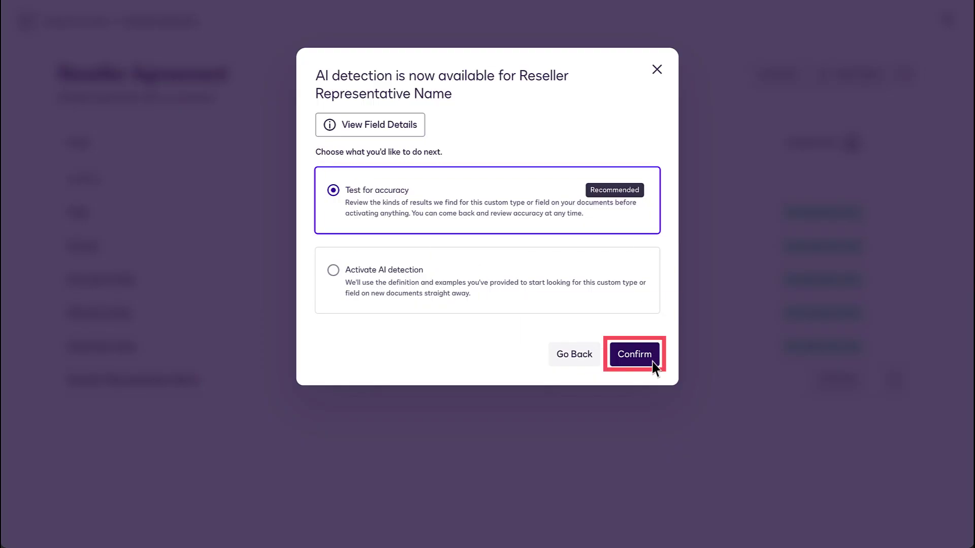
Run the accuracy test on the four Reseller agreements and finish reviewing results
left_click(634, 354)
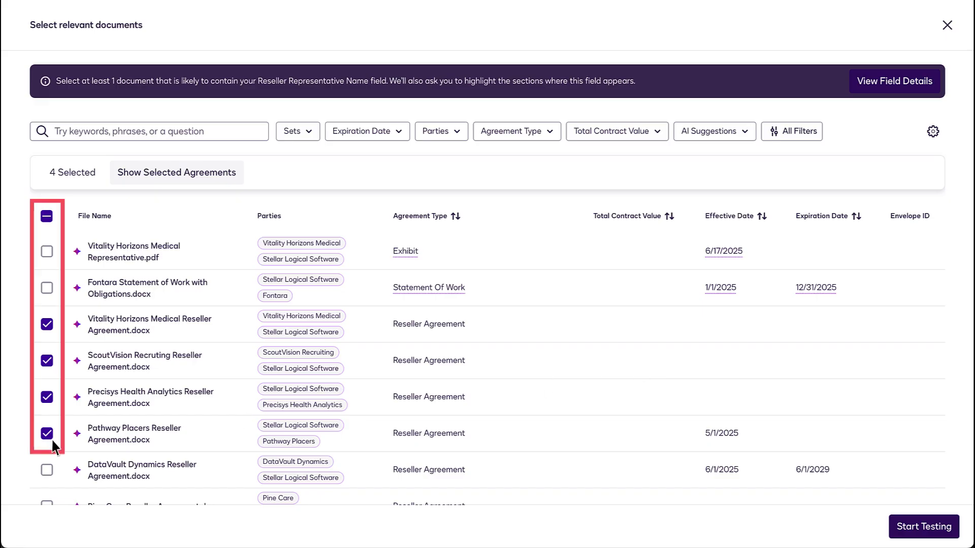
left_click(955, 531)
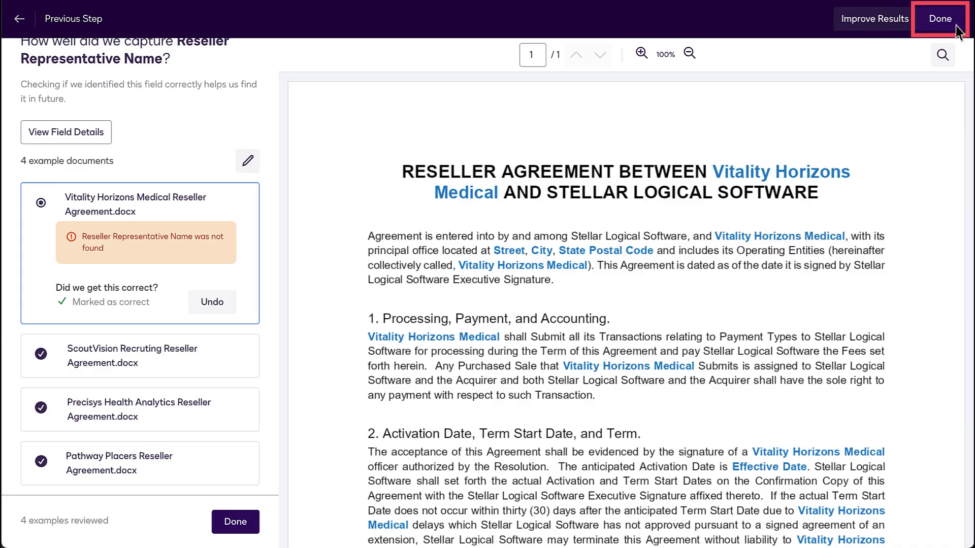
left_click(941, 19)
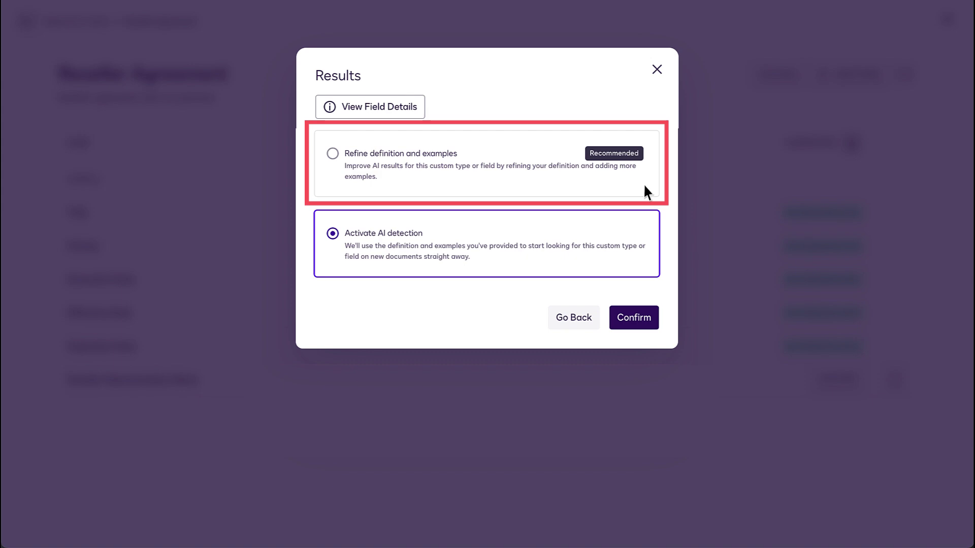
Confirm and activate AI detection for Reseller Representative Name
left_click(653, 327)
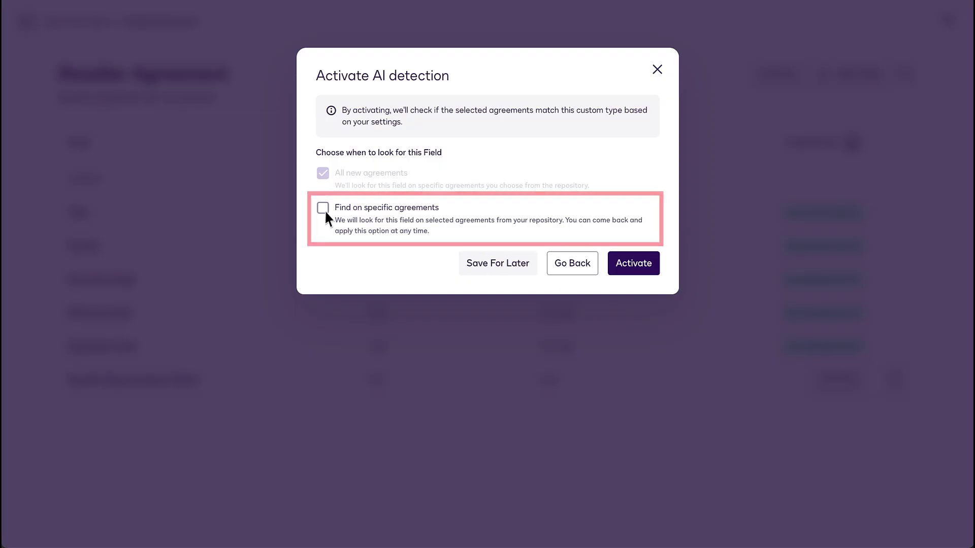
left_click(656, 273)
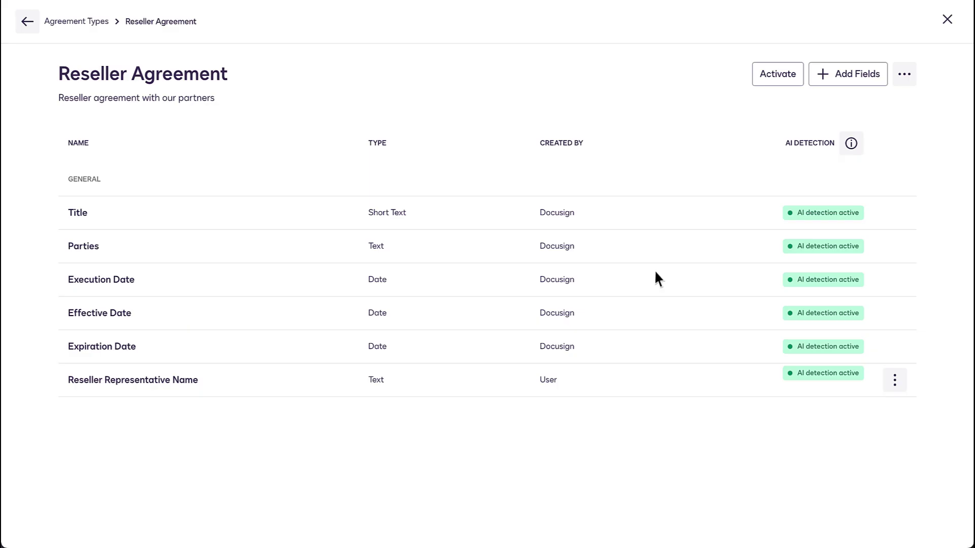